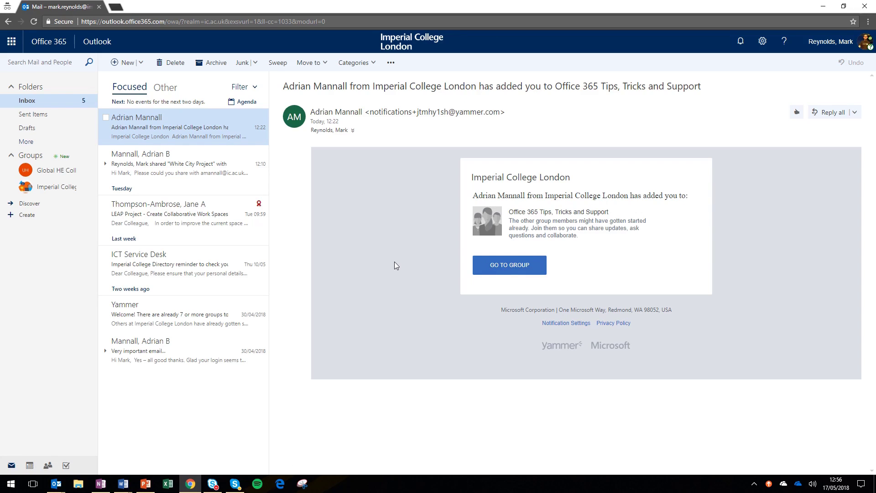
Pin Yammer to the Office 365 app launcher from the All apps list.
left_click(12, 42)
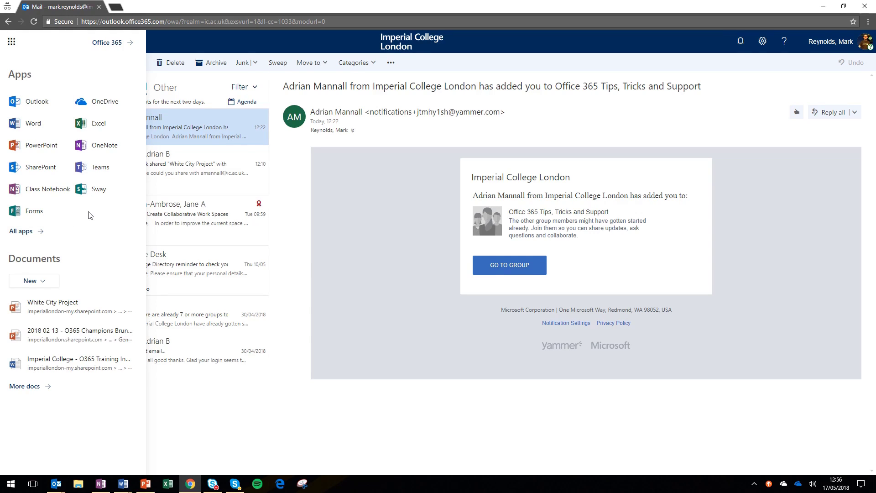
left_click(22, 232)
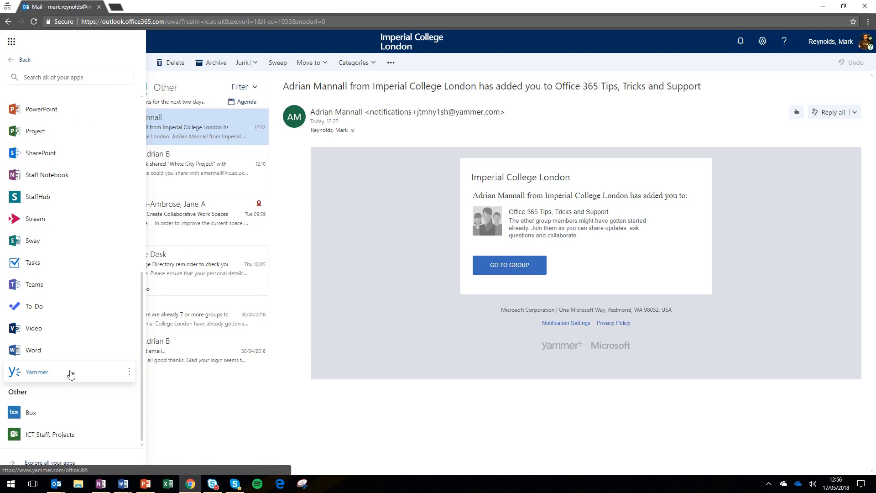
left_click(129, 375)
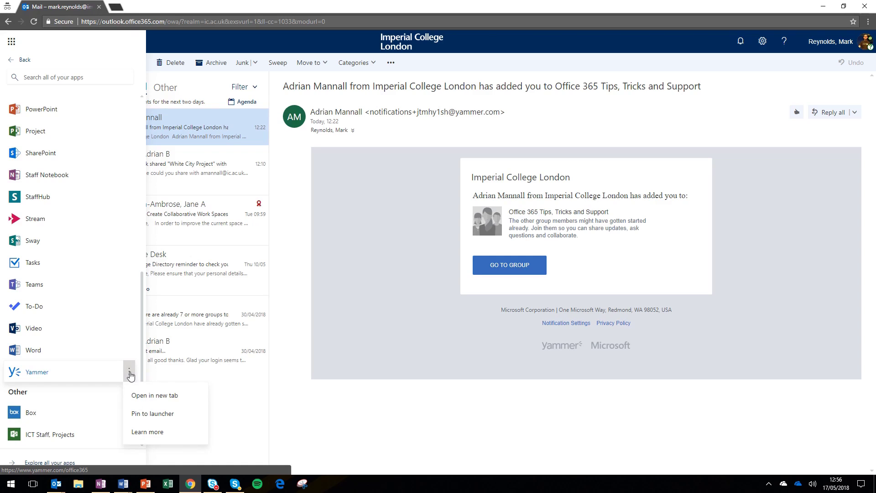
left_click(142, 413)
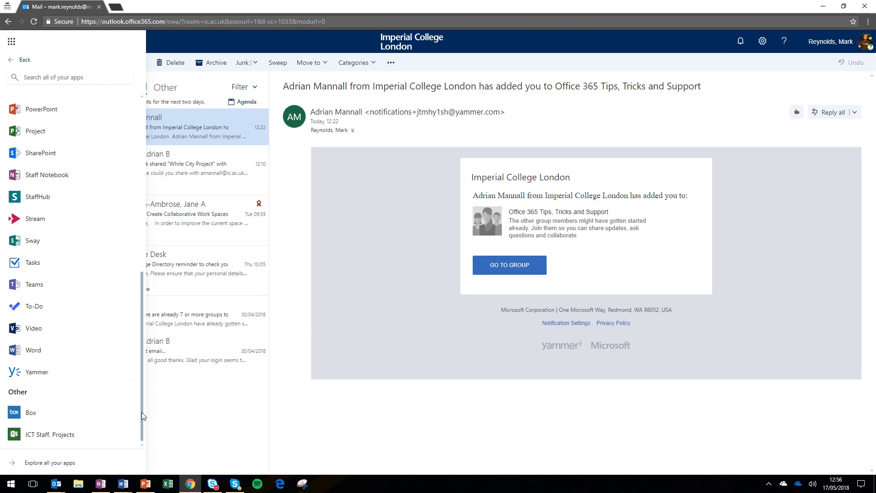
Launch Yammer from its new pinned tile in the app launcher.
left_click(11, 42)
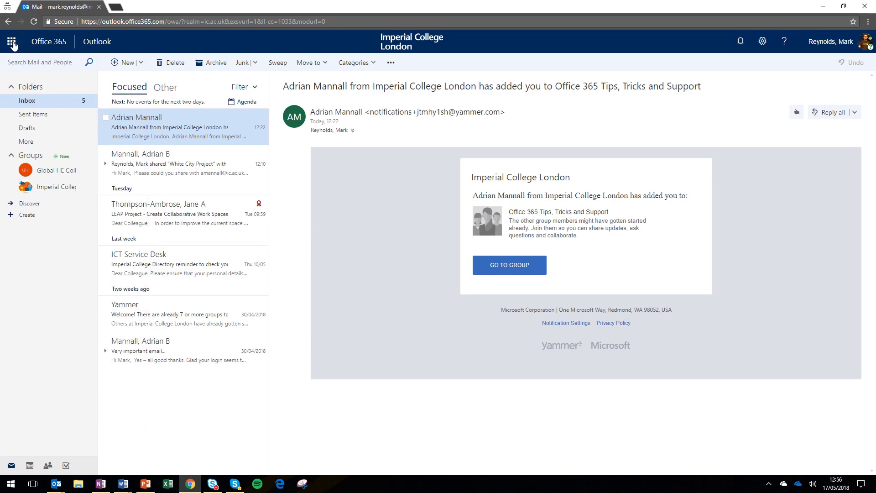
left_click(13, 43)
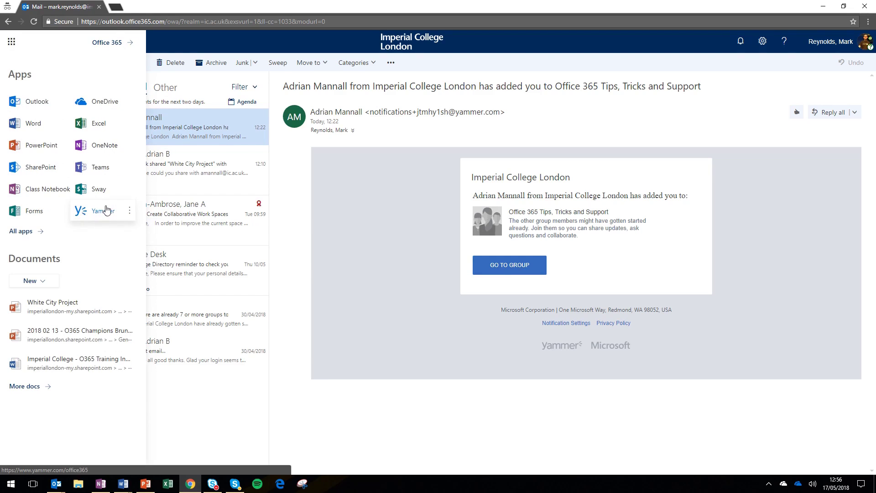
left_click(97, 213)
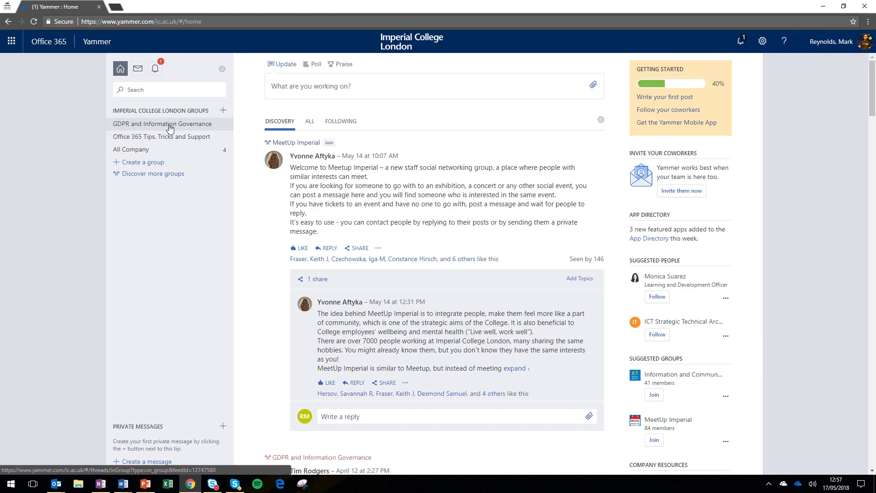
Browse the GDPR and Office 365 Tips, Tricks and Support groups, then Discover more groups.
left_click(169, 127)
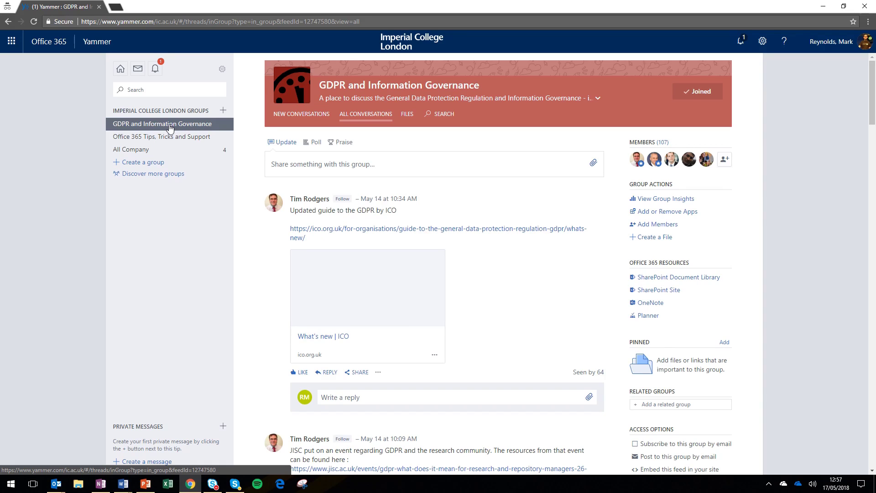
left_click(167, 138)
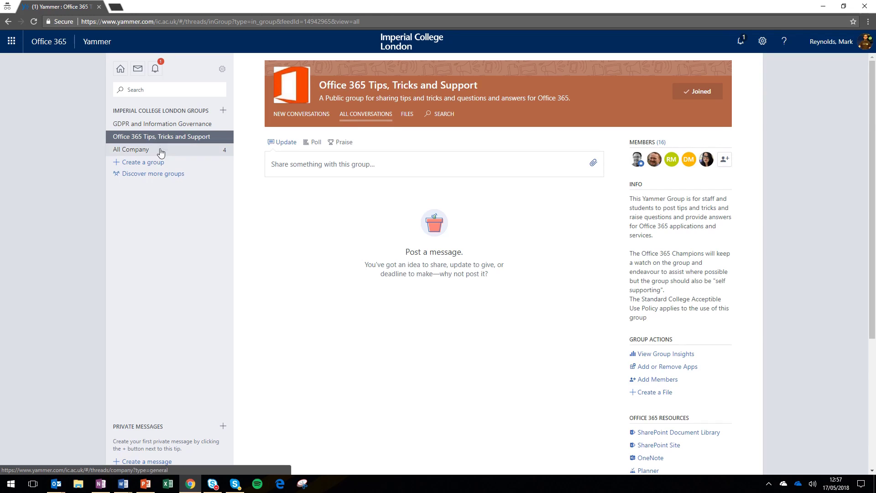
left_click(158, 178)
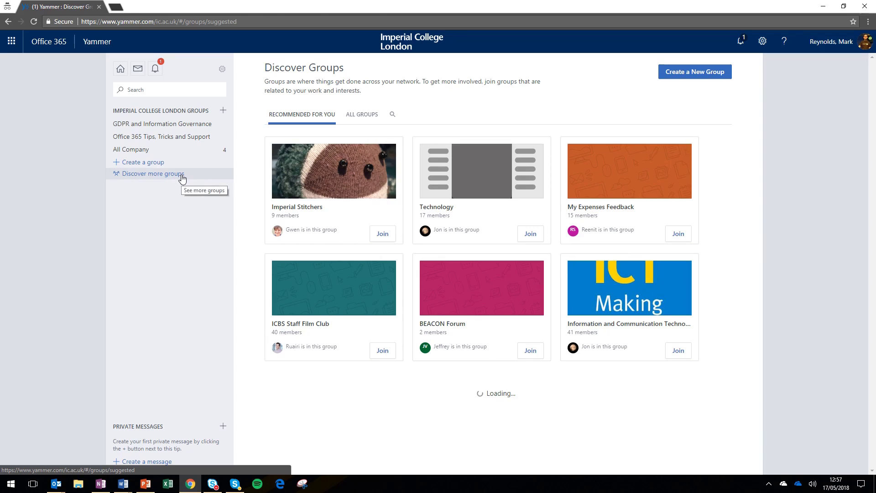
mouse_move(320, 198)
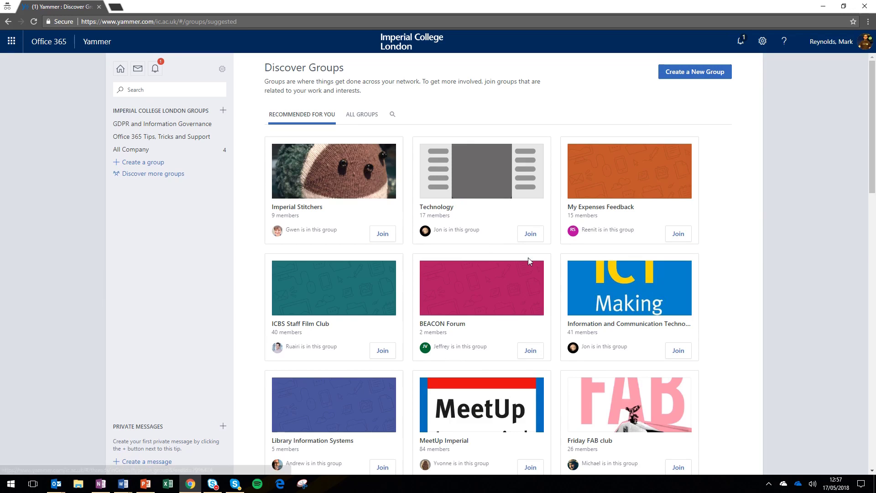
scroll(607, 284, "down", 3)
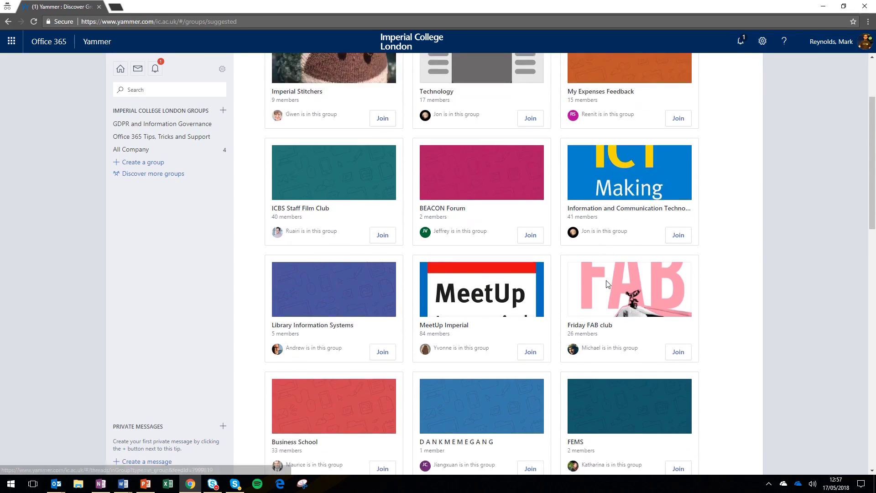
scroll(606, 283, "down", 9)
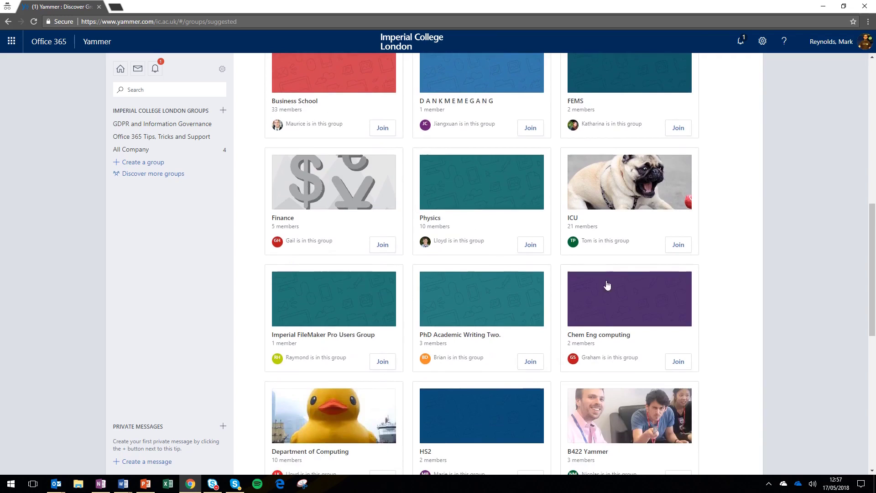
scroll(606, 284, "down", 6)
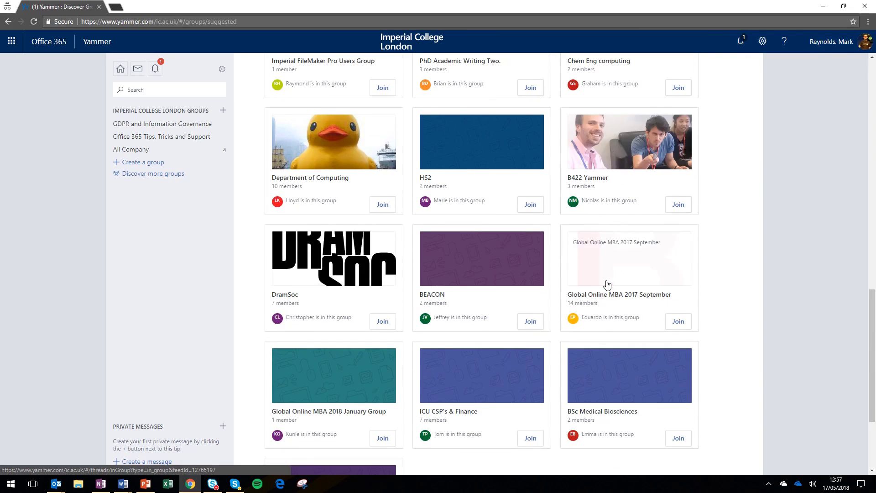
scroll(606, 284, "up", 17)
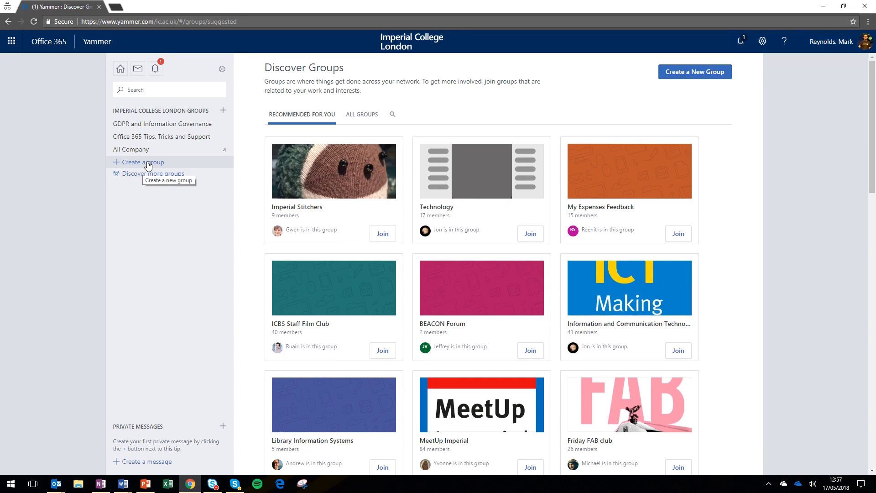
Start a new group named 'Training demo'.
left_click(147, 163)
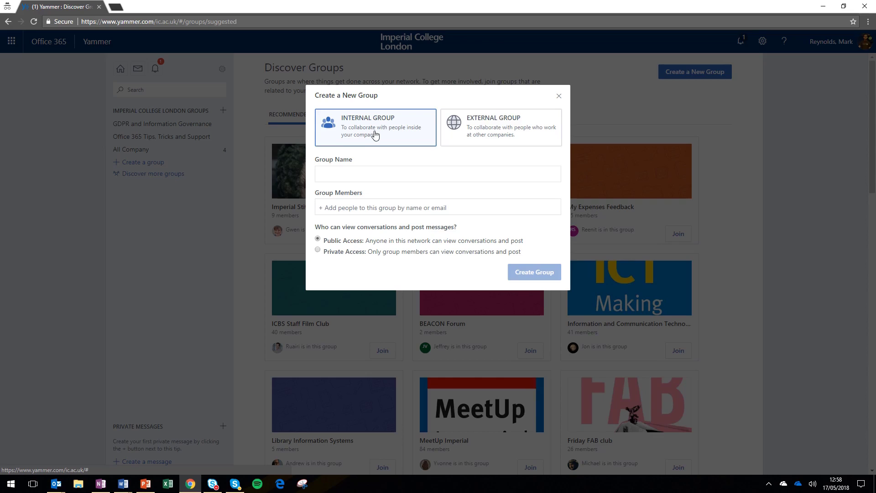
left_click(351, 174)
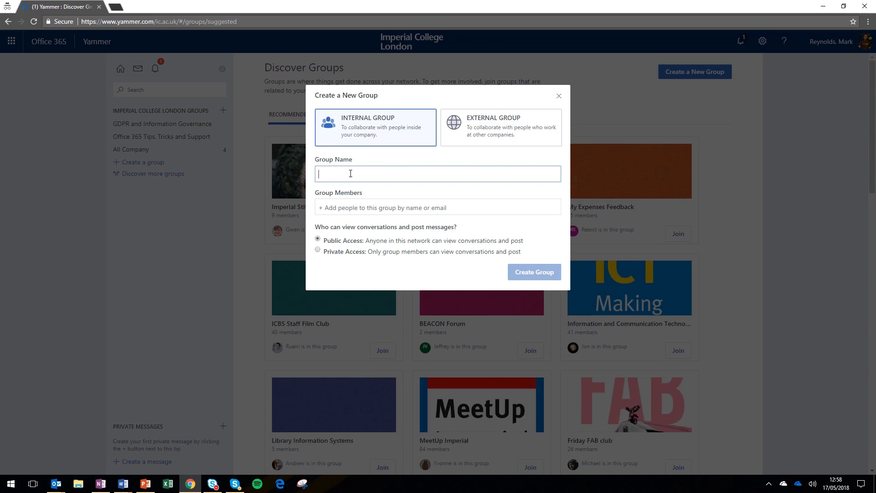
type("Training demo")
Add two colleagues as group members and search for a third.
left_click(359, 209)
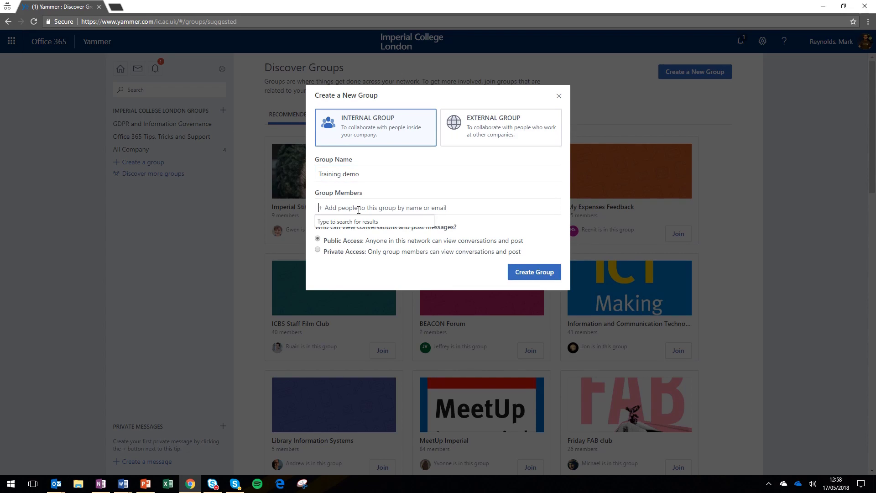
type("a")
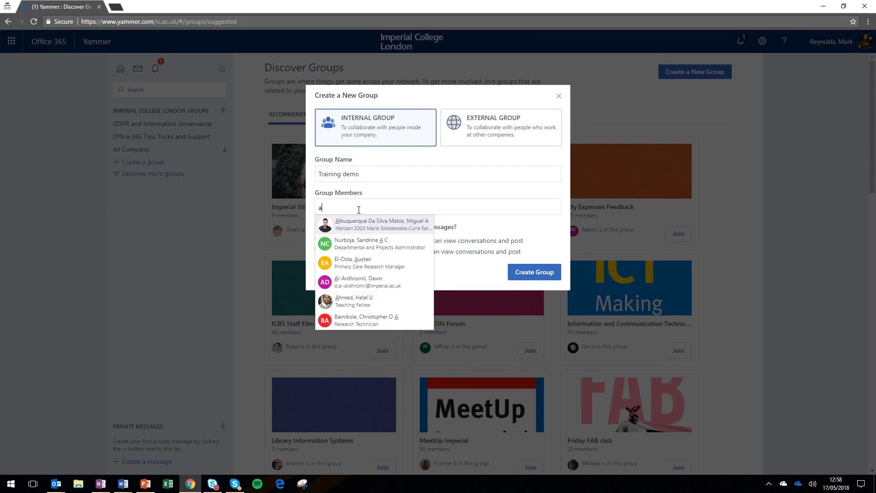
type("drian")
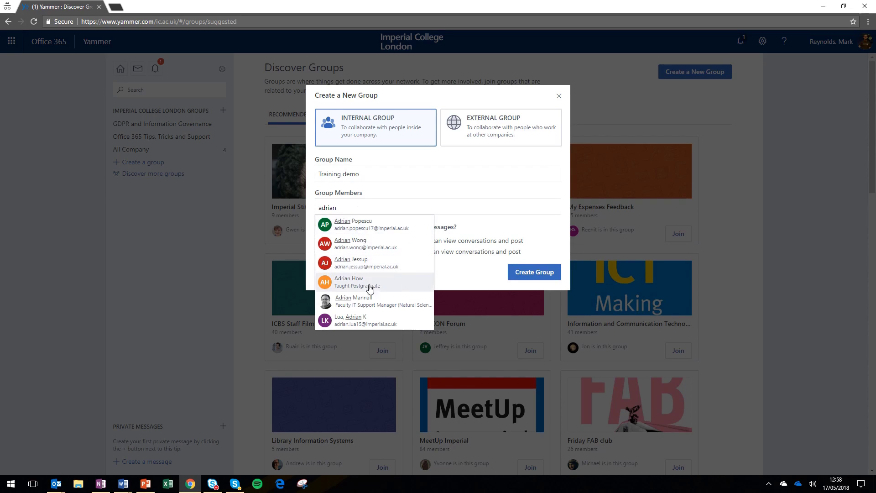
left_click(374, 304)
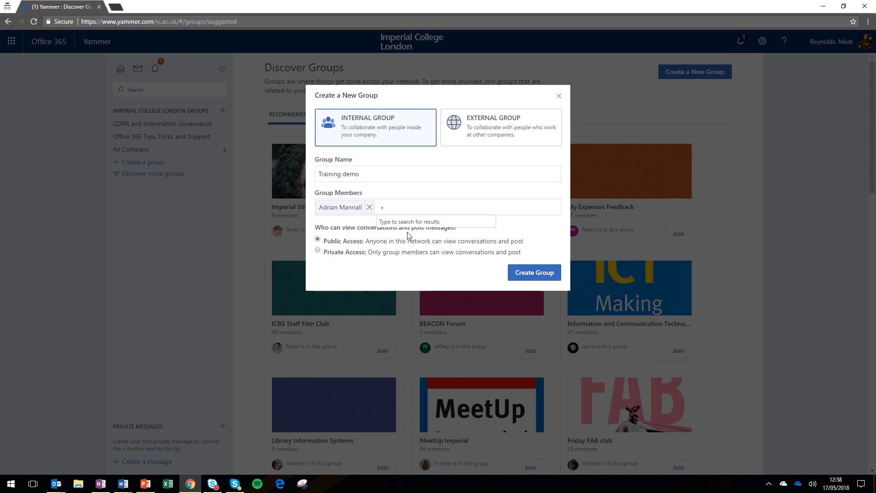
type("anna")
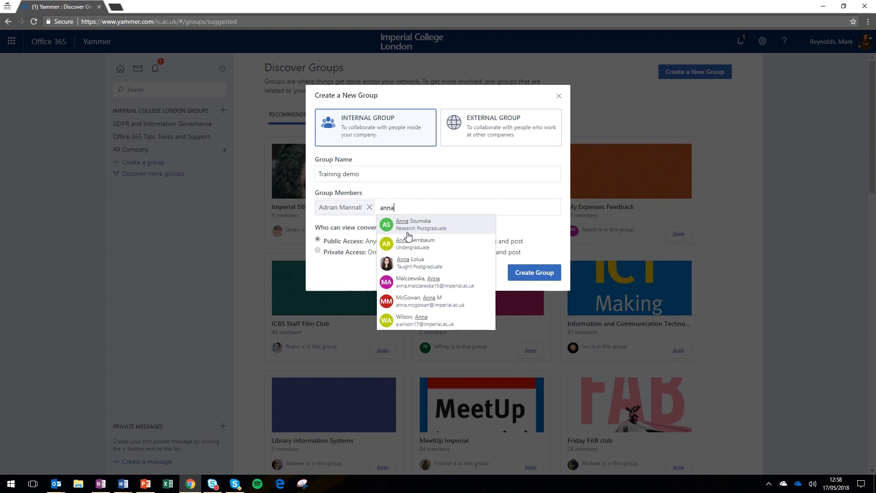
type(" b")
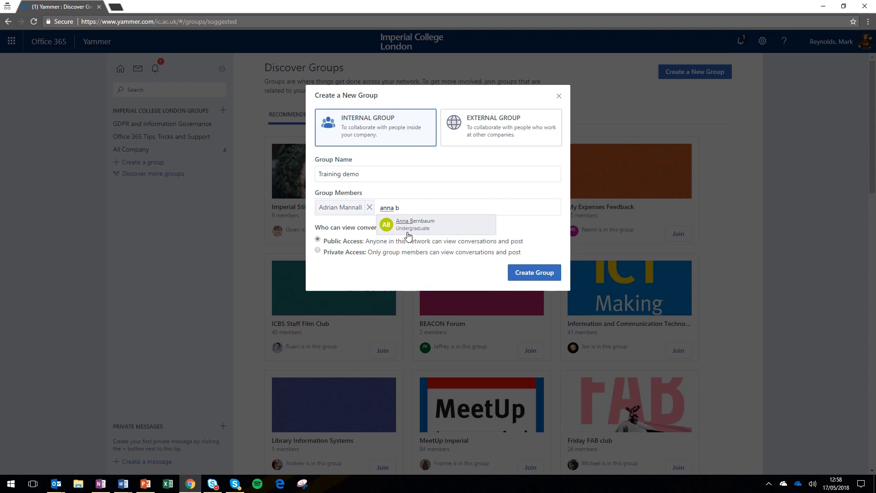
left_click(436, 244)
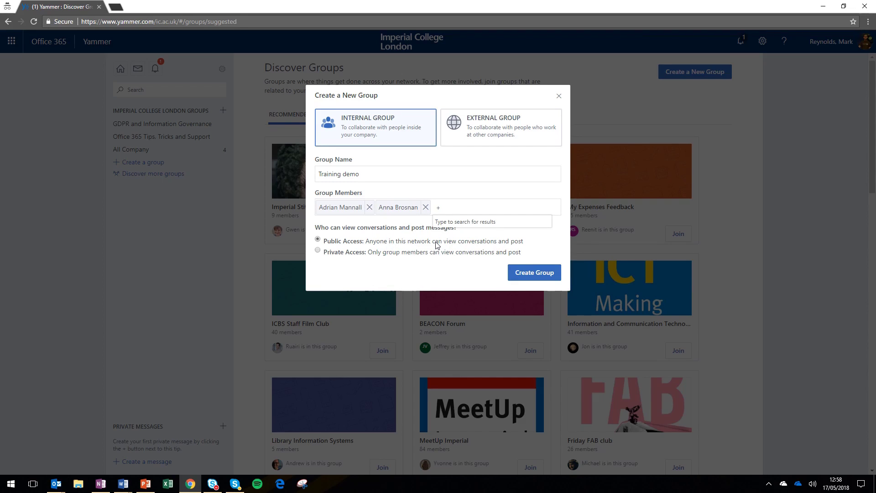
type("lizzie")
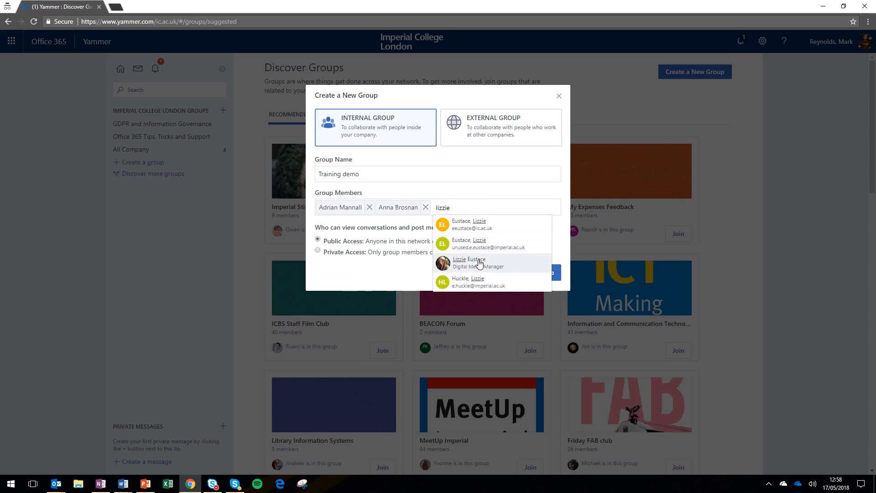
Add the third colleague, set Private access, and create the Training demo group.
left_click(454, 261)
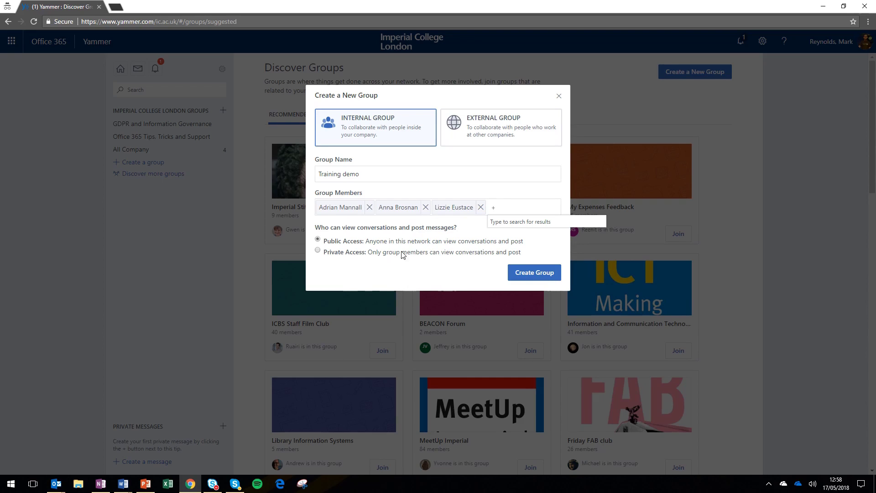
left_click_drag(365, 241, 526, 244)
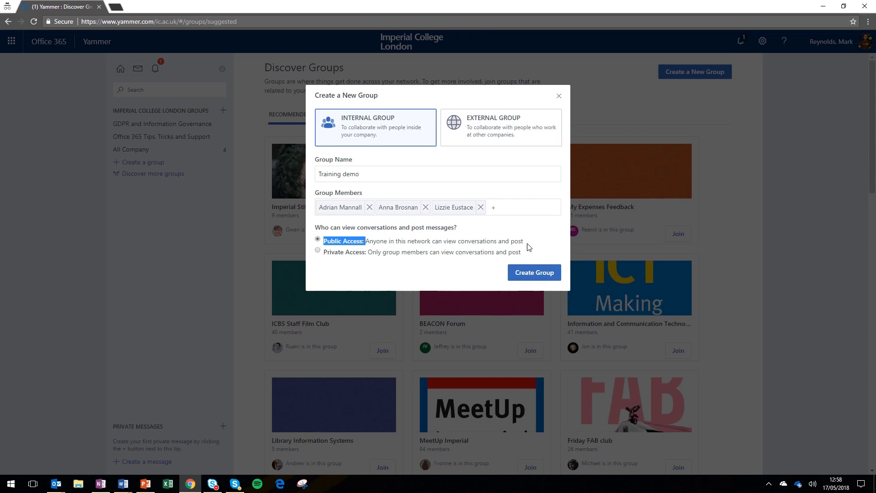
left_click_drag(323, 254, 365, 254)
left_click(318, 250)
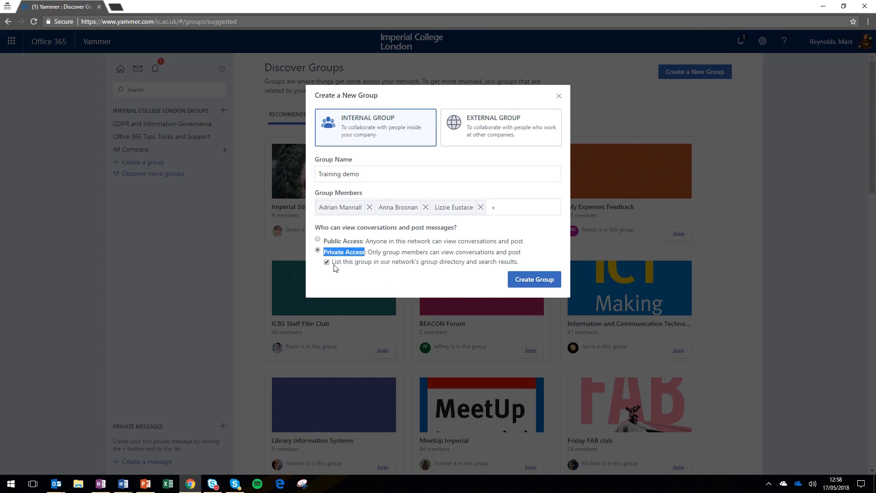
left_click(387, 267)
left_click(524, 281)
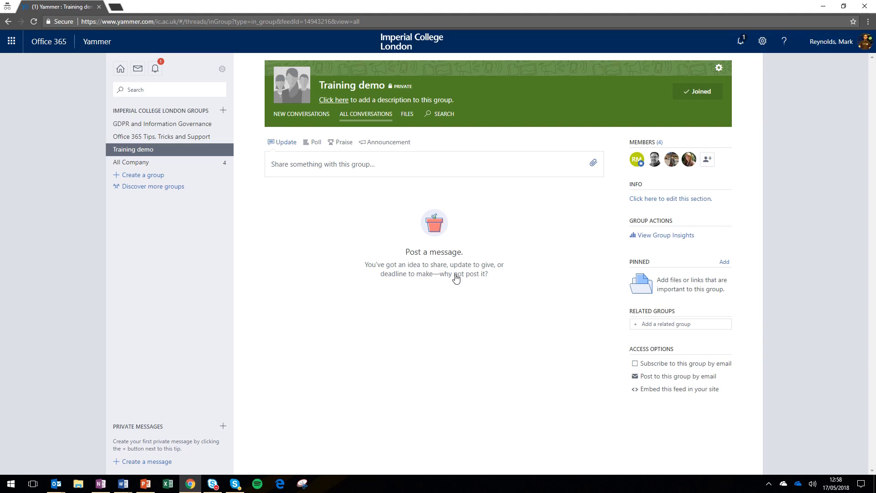
Look at All Company, then open a blank update in Office 365 Tips, Tricks and Support.
left_click(171, 141)
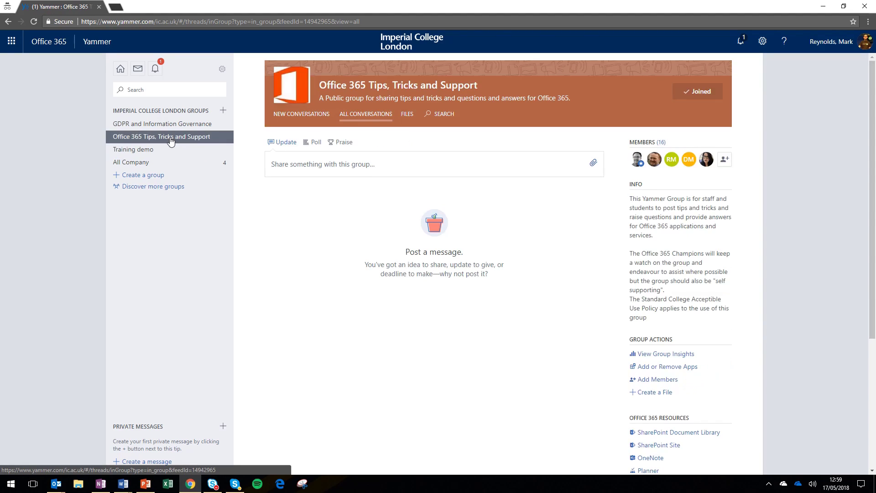
left_click(309, 165)
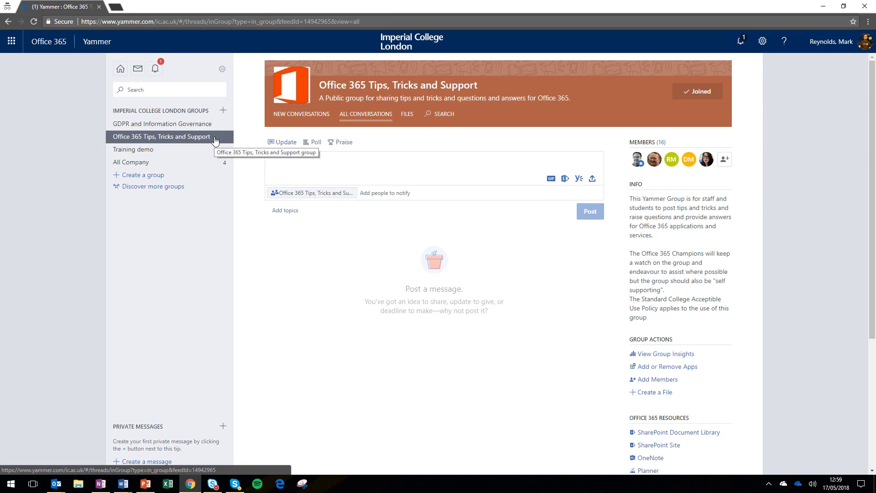
left_click(170, 164)
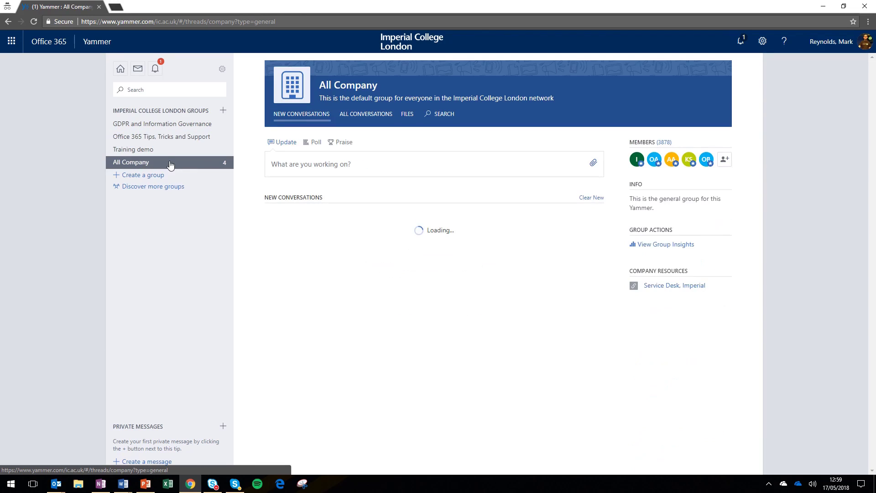
left_click(292, 167)
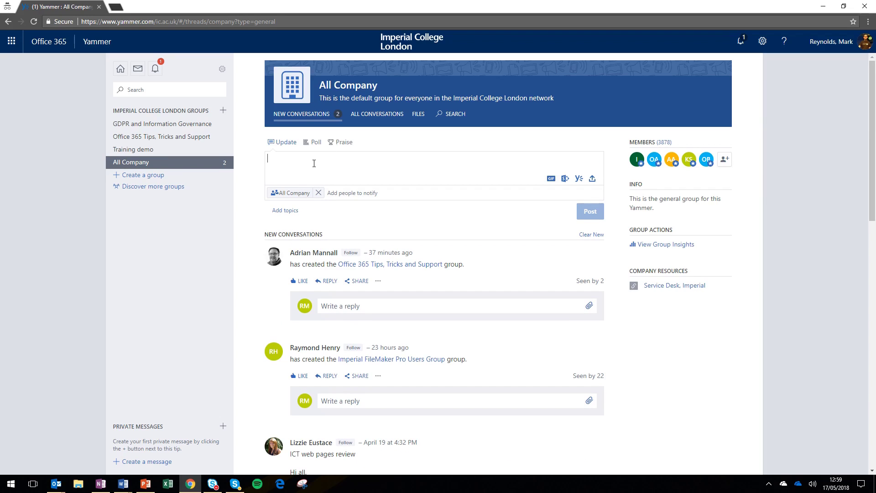
left_click(205, 142)
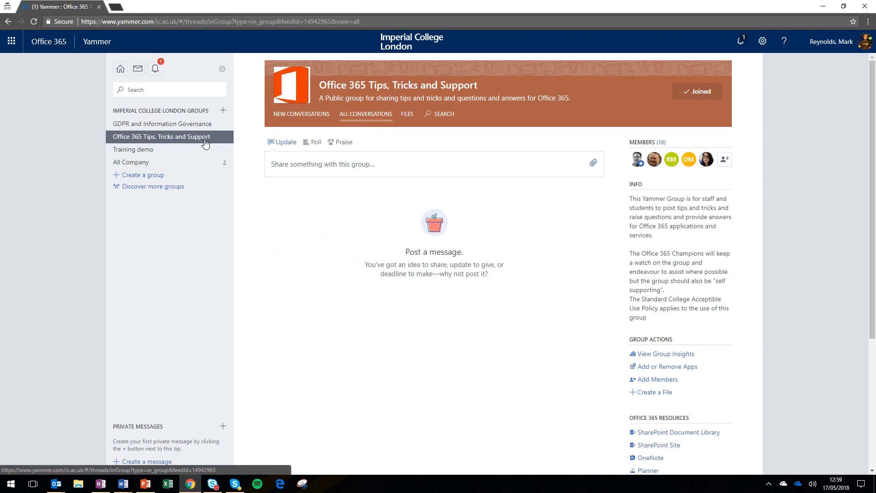
left_click(305, 164)
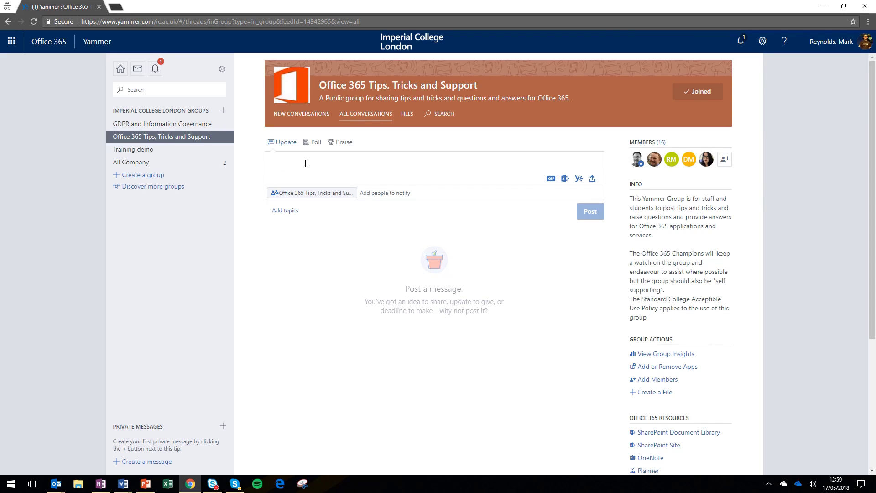
Post 'Hi Everyone, just making a video about Yammer at Imperial :)' notifying one colleague.
type("Hi Every")
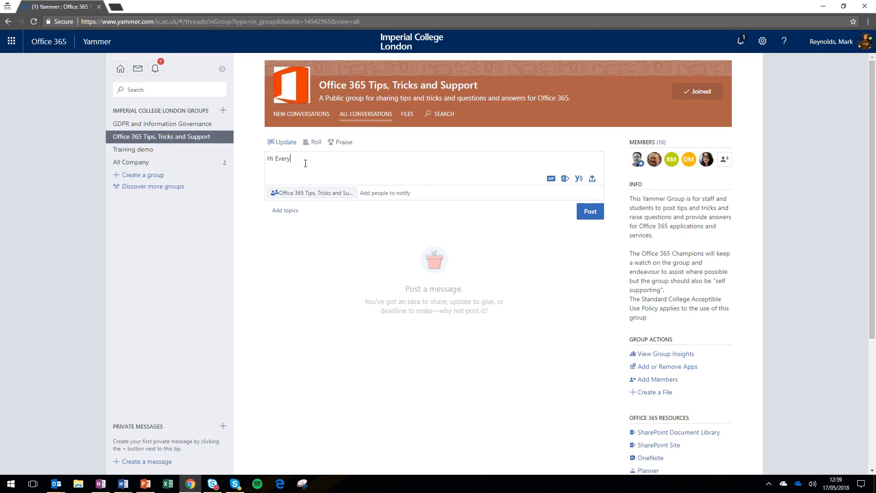
type("one, jkust making a video about Yammer at Imperial :)")
left_click(395, 193)
type("adrian")
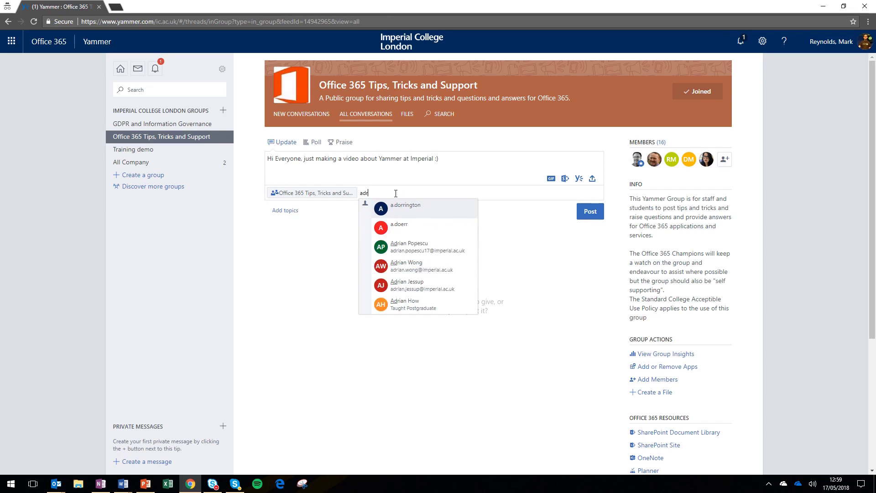
left_click(425, 286)
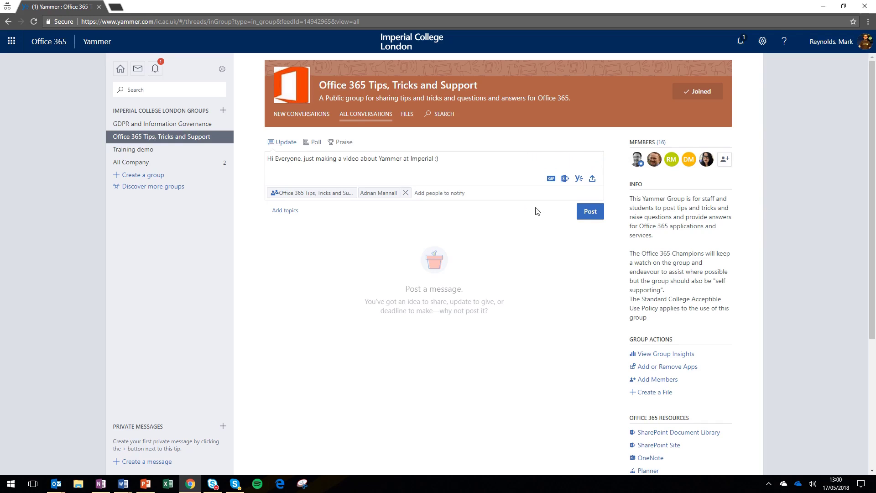
left_click(596, 213)
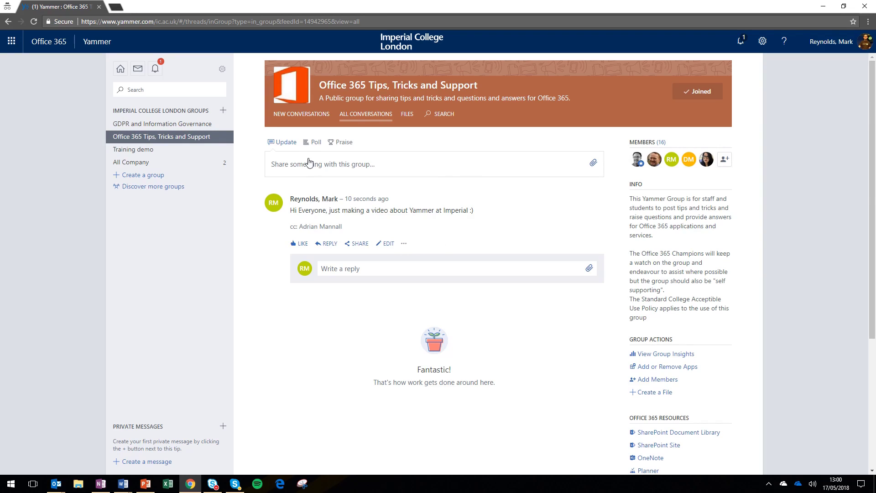
Post poll 'How often do you use Facebook in a day?' with Once, Ten times, More than ten times, Constantly.
left_click(313, 143)
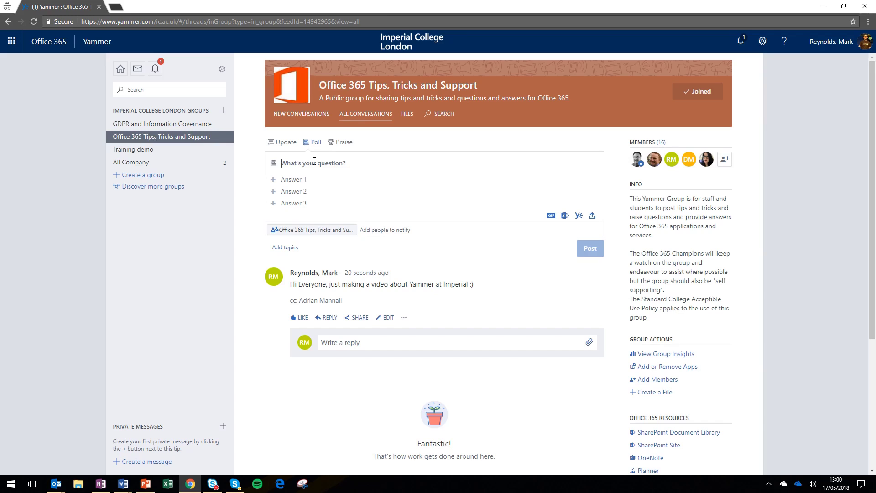
type("How often do you use Facebook in a day?")
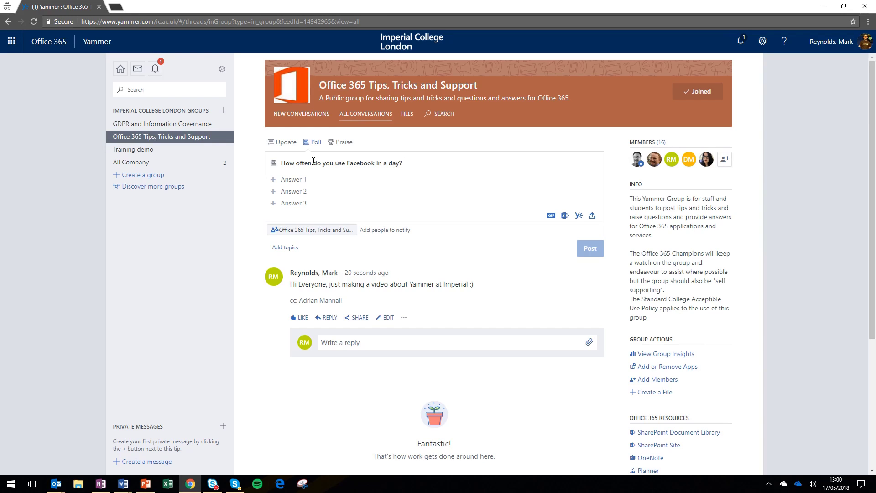
left_click(300, 181)
type("Once")
left_click(303, 191)
type("Ten times")
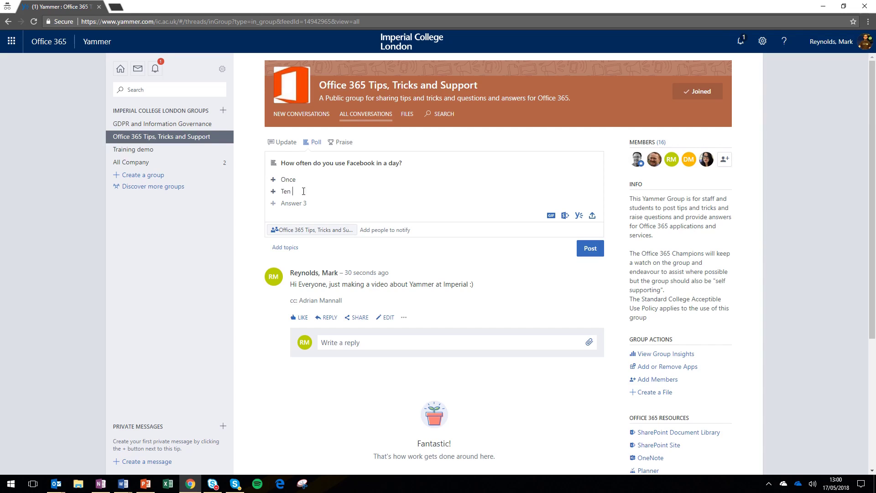
left_click(301, 202)
type("More than")
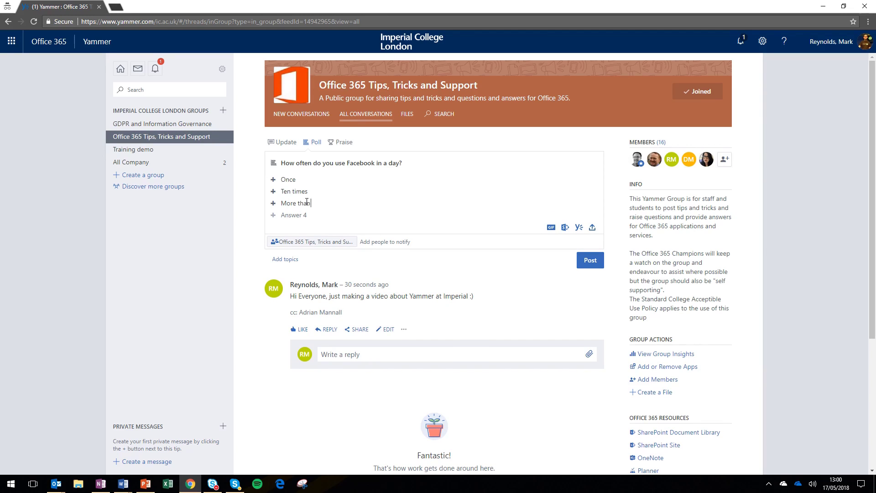
type(" ten times")
type("Constantly...")
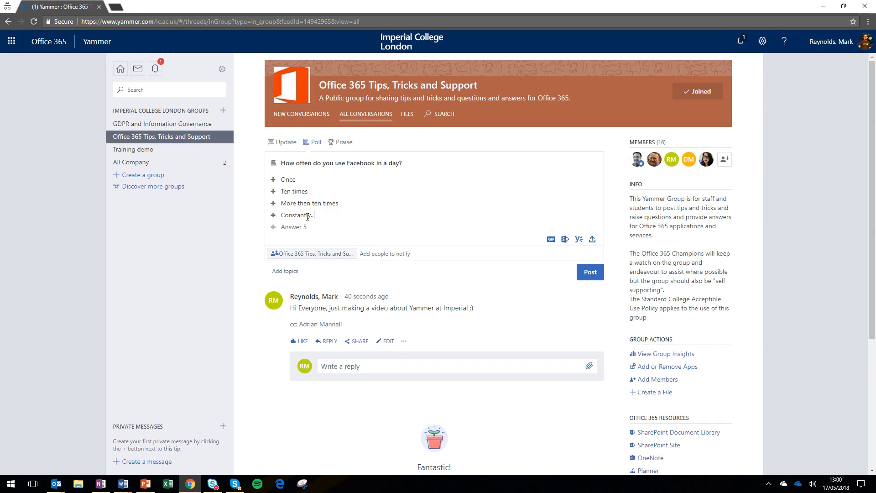
type(".")
left_click(593, 274)
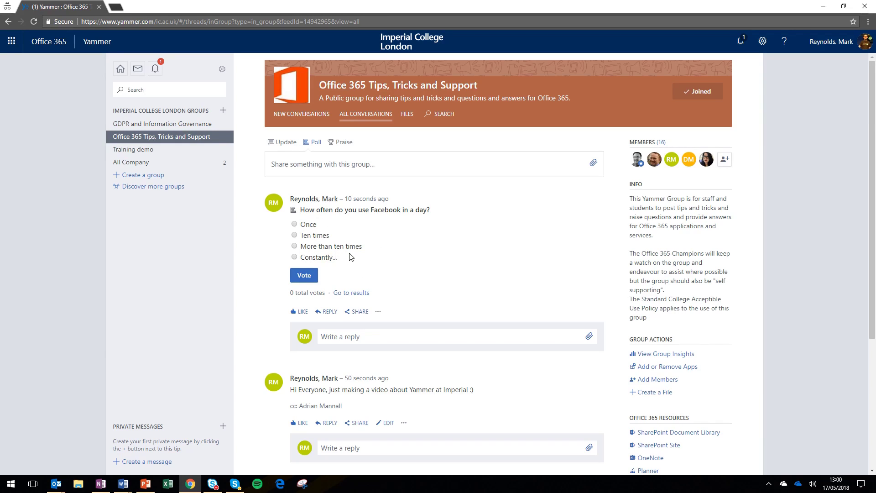
Praise a colleague with 'Well done for setting up this Group' and a graduation-cap badge.
left_click(342, 142)
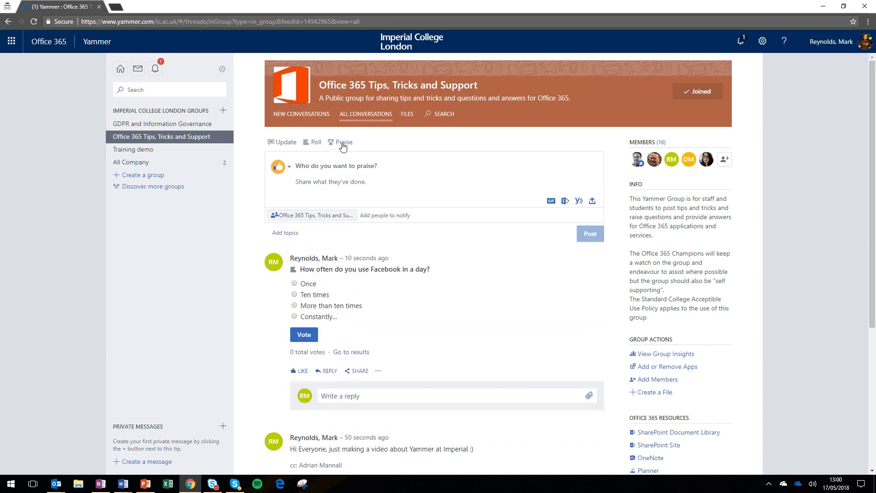
left_click(336, 167)
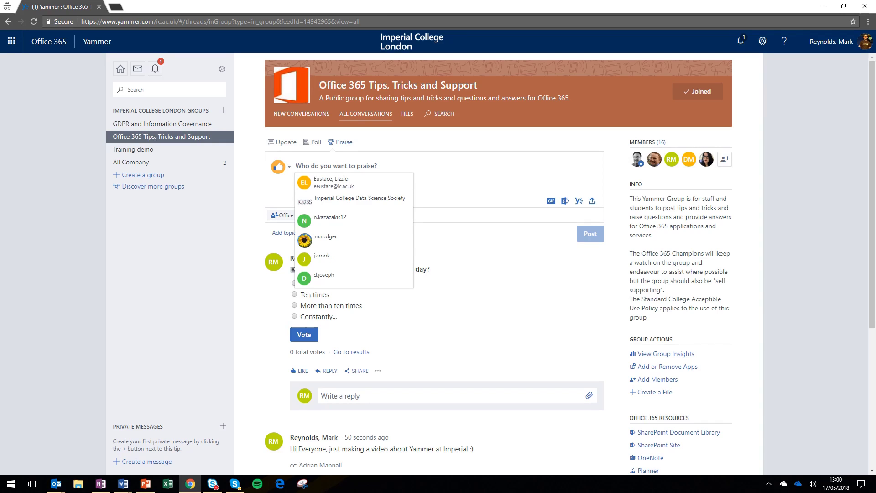
type("adri")
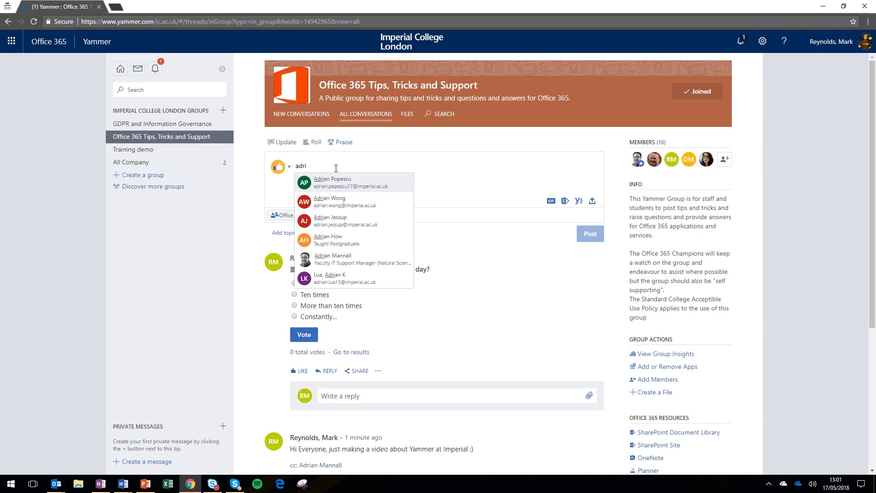
left_click(348, 259)
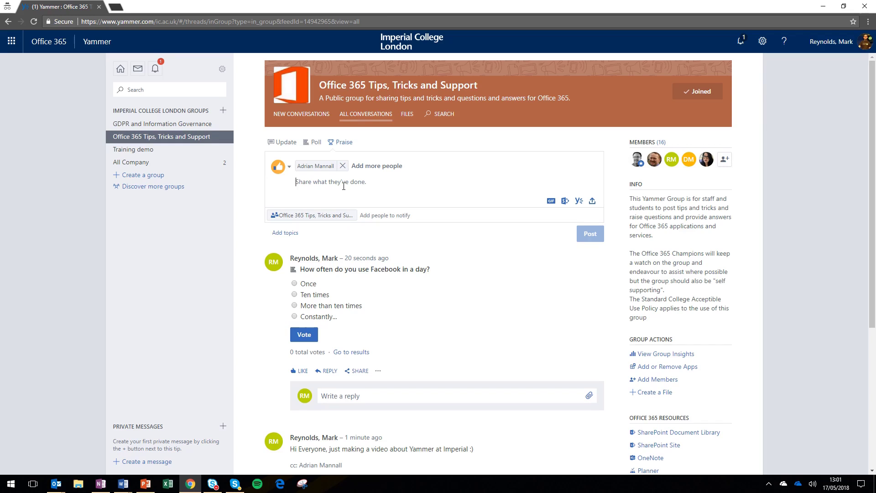
type("Well done ")
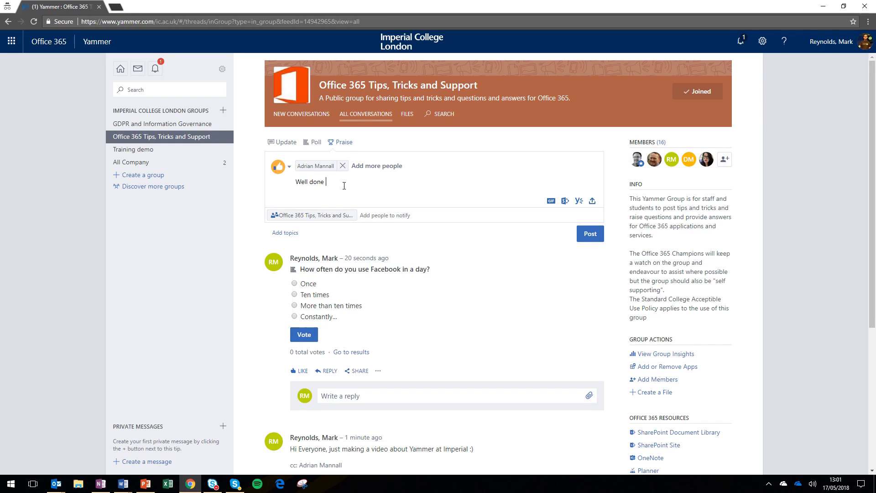
type("for sWell done for setting up this Group Adrian!")
left_click(288, 167)
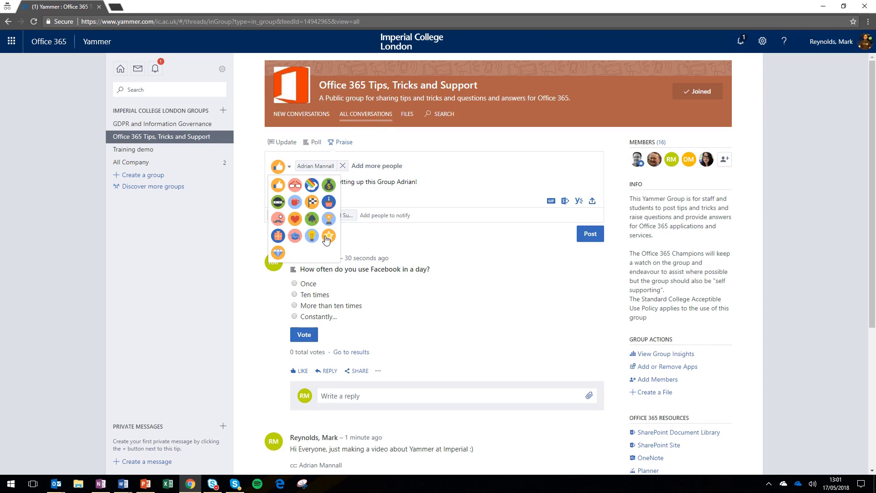
left_click(294, 236)
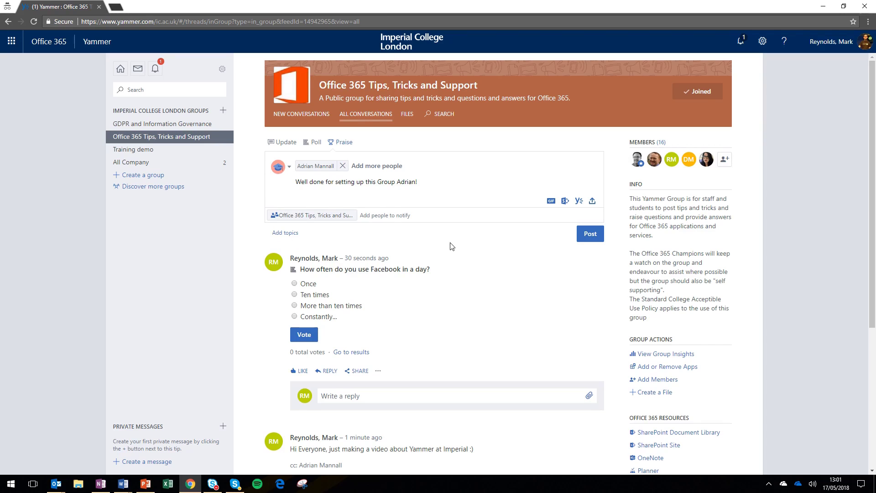
left_click(587, 239)
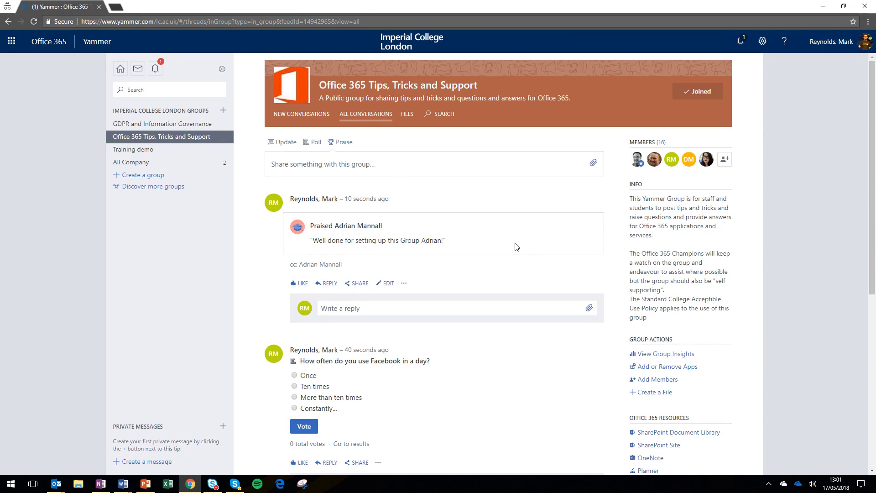
Check the feed, then cycle through the Poll and Praise forms back to Update.
scroll(516, 246, "down", 5)
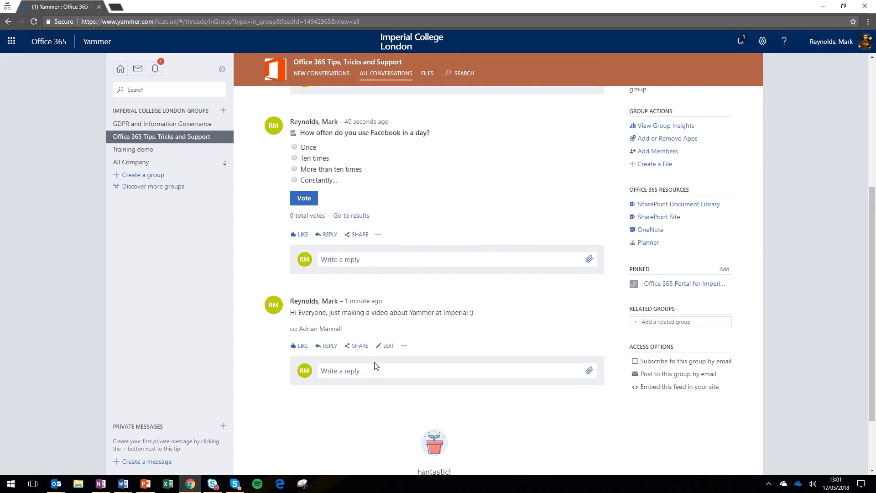
scroll(353, 250, "up", 5)
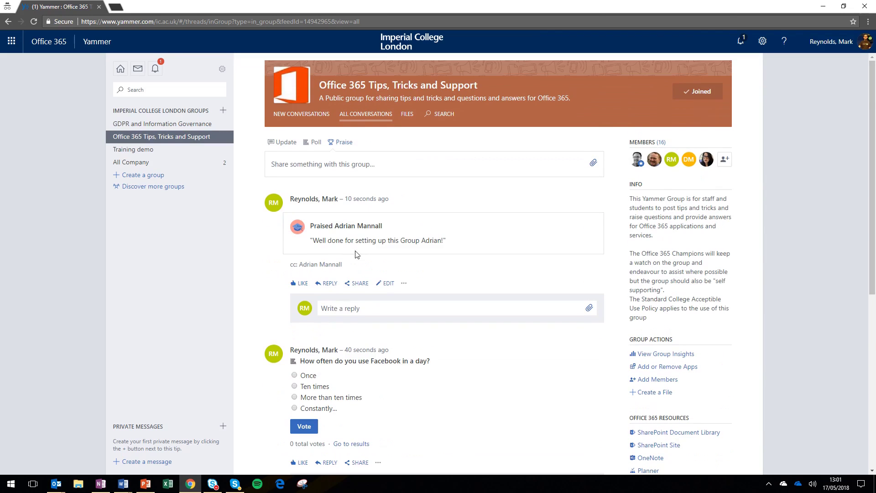
left_click(285, 143)
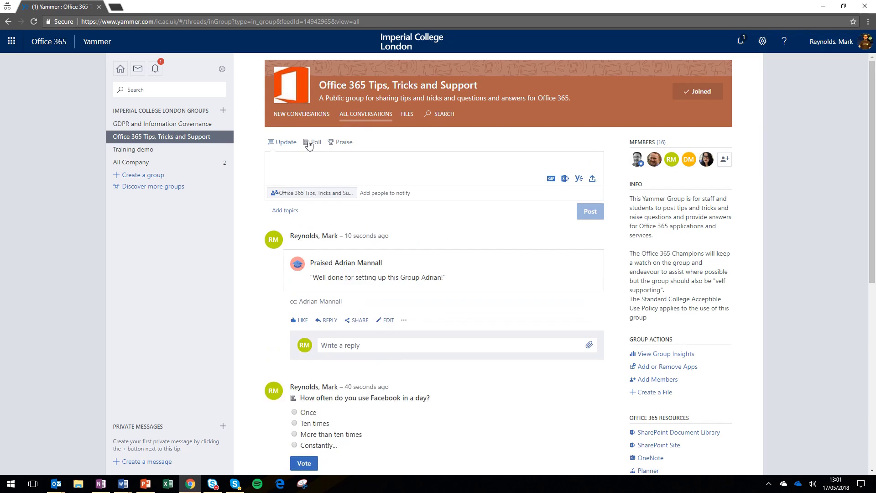
left_click(308, 144)
left_click(340, 143)
left_click(284, 145)
In All Company, follow the author of the 'ICT web pages review' post.
left_click(145, 163)
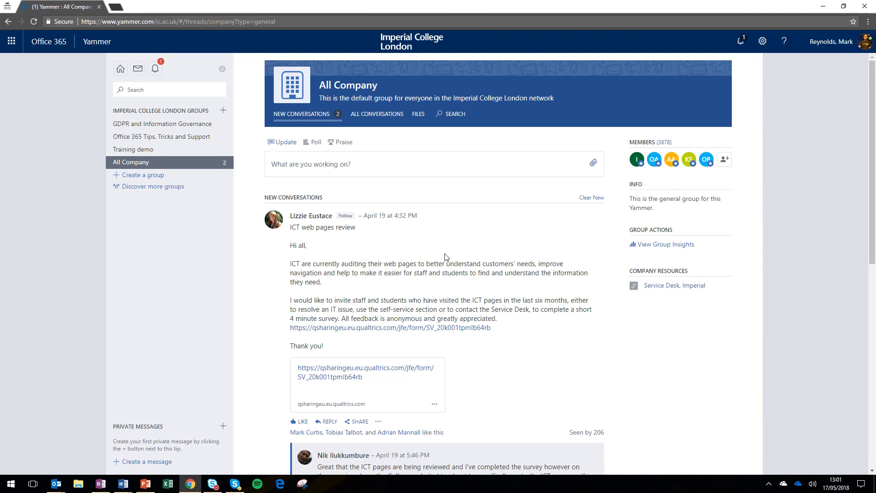
scroll(446, 257, "down", 2)
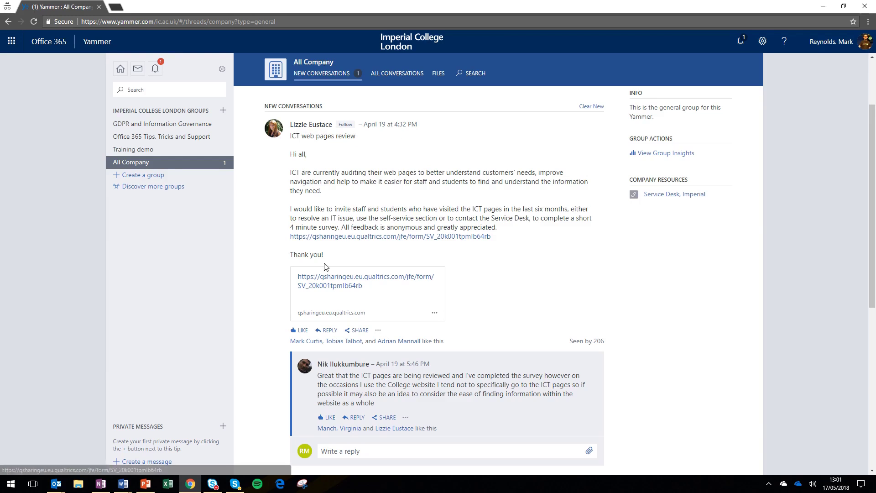
left_click(345, 124)
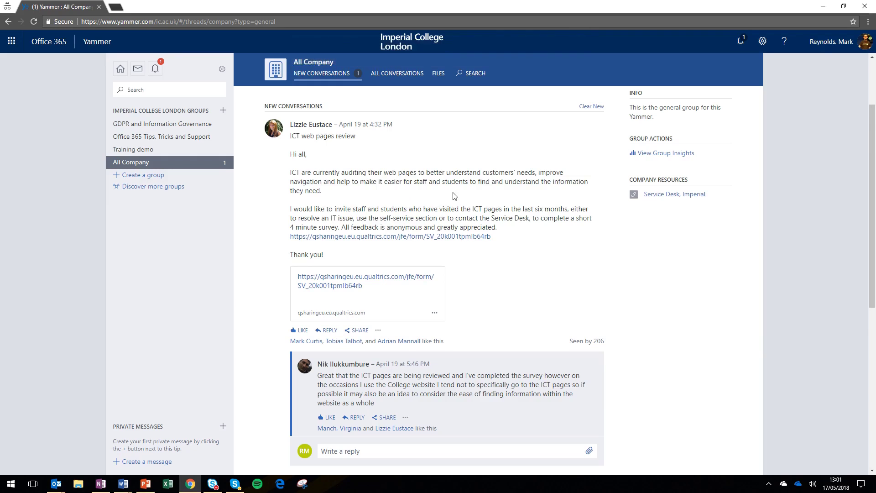
scroll(454, 196, "up", 2)
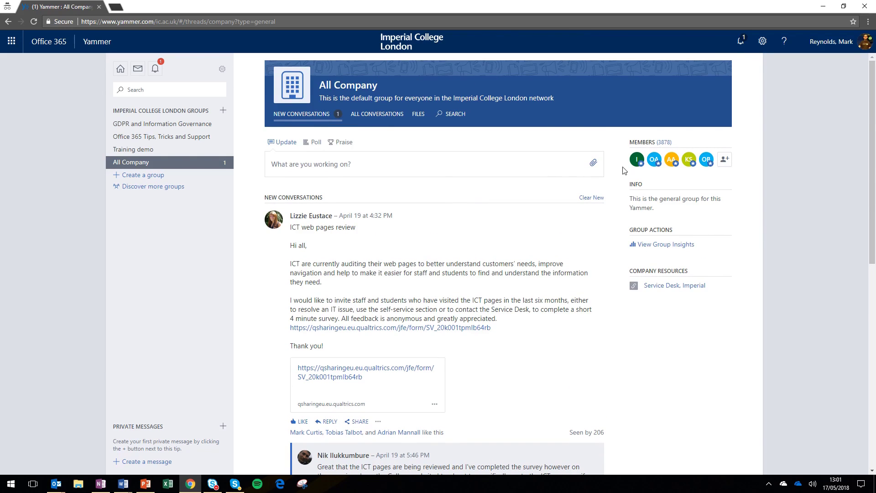
Show the All Company members list.
left_click(663, 145)
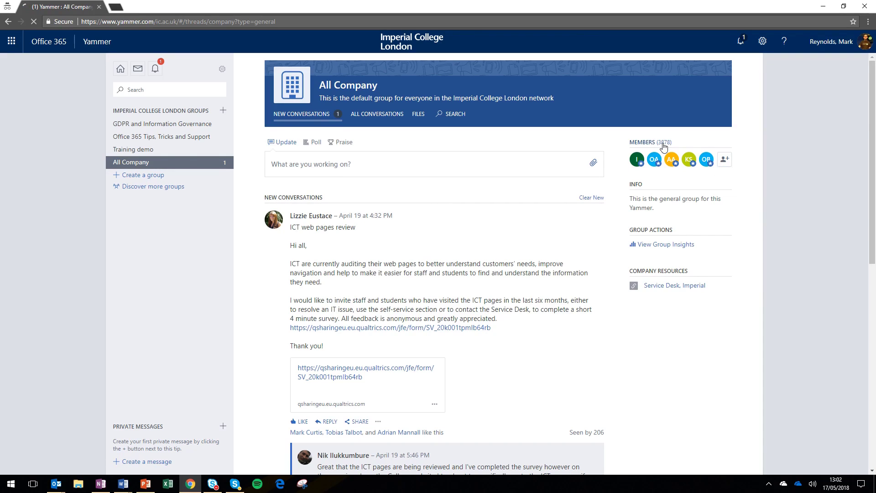